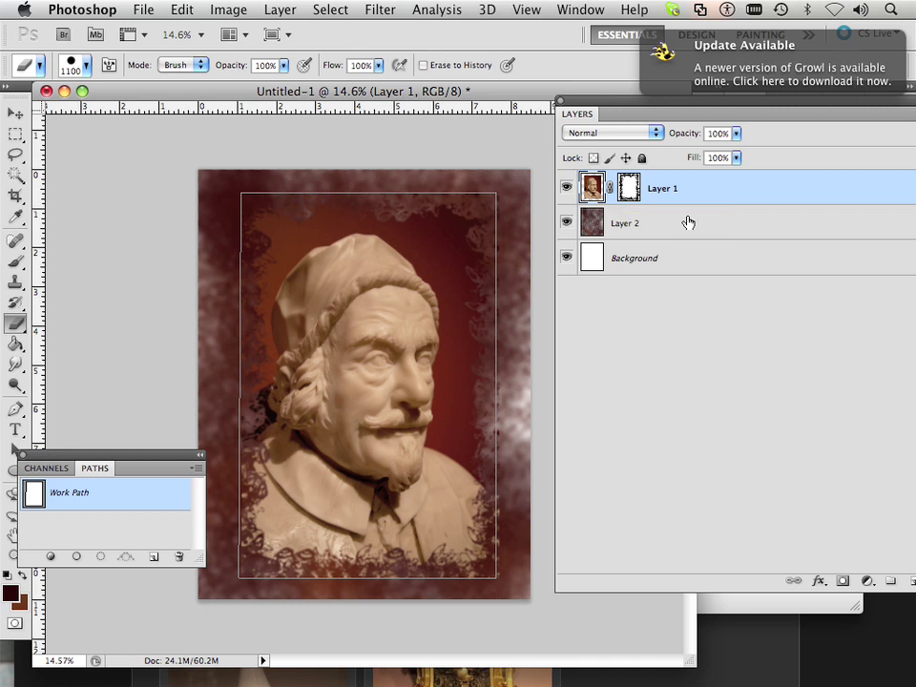
Step: Dock the floating Layers panel in the right column beneath Color, Swatches and Styles
drag(640, 106, 678, 256)
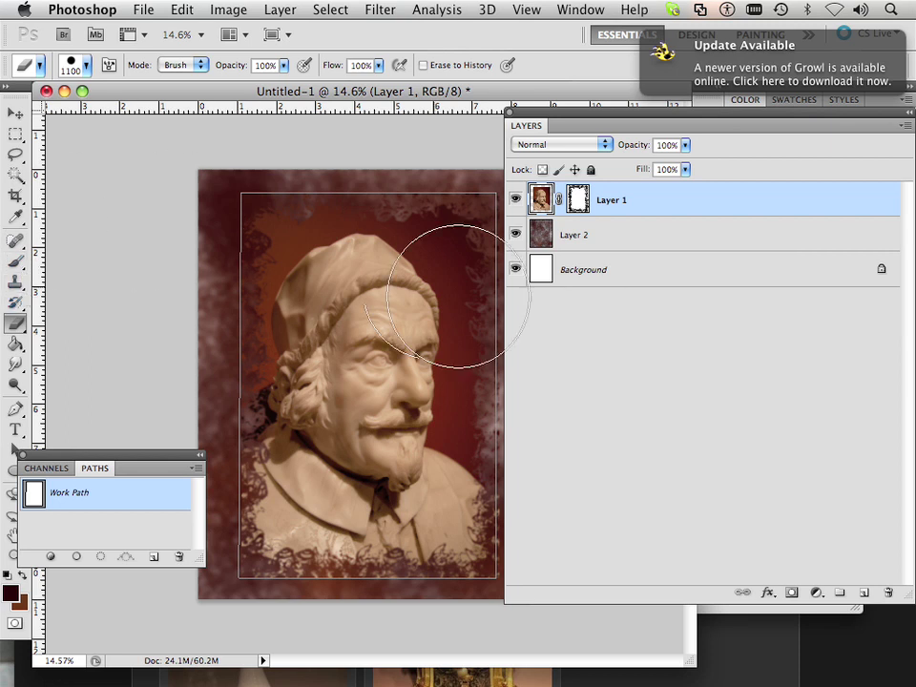
Step: Delete Layer 1's layer mask without applying it, revealing the full bust photo
click(578, 203)
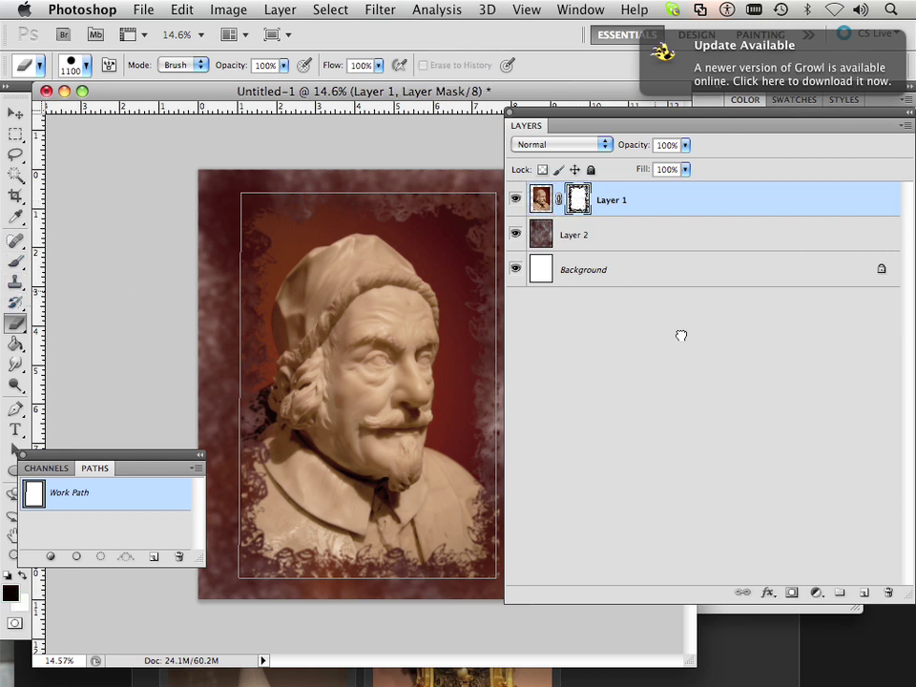
drag(864, 600, 887, 597)
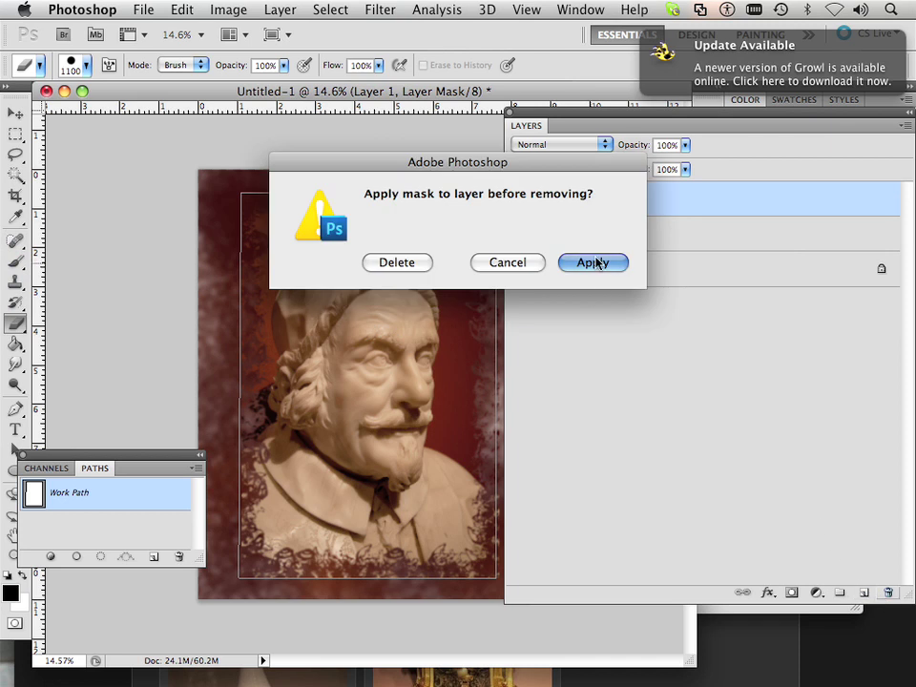
click(398, 265)
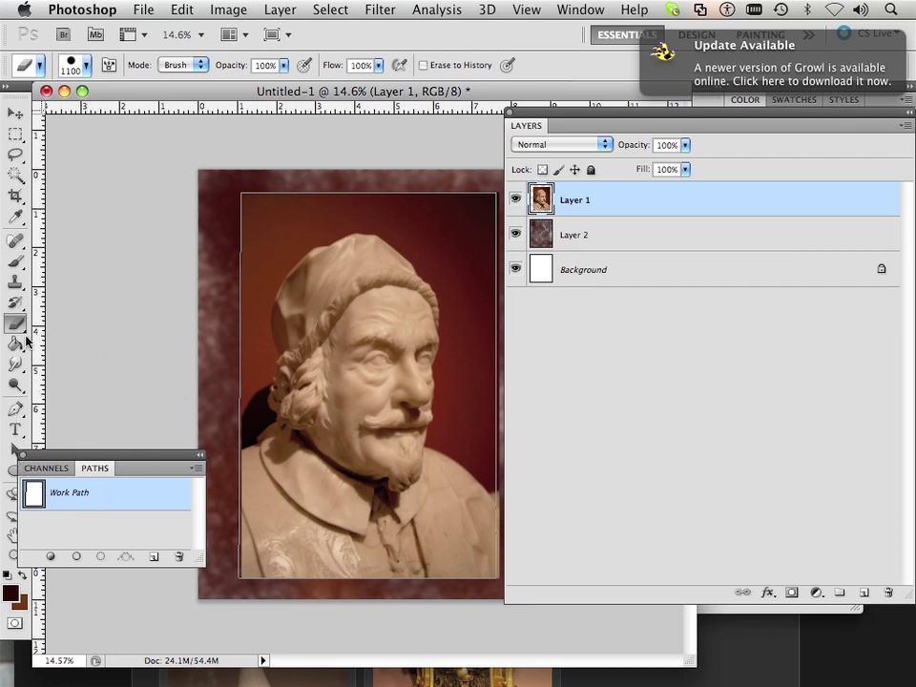
Step: Select the Eraser tool with the 496 px ornamental brush tip
drag(17, 325, 57, 323)
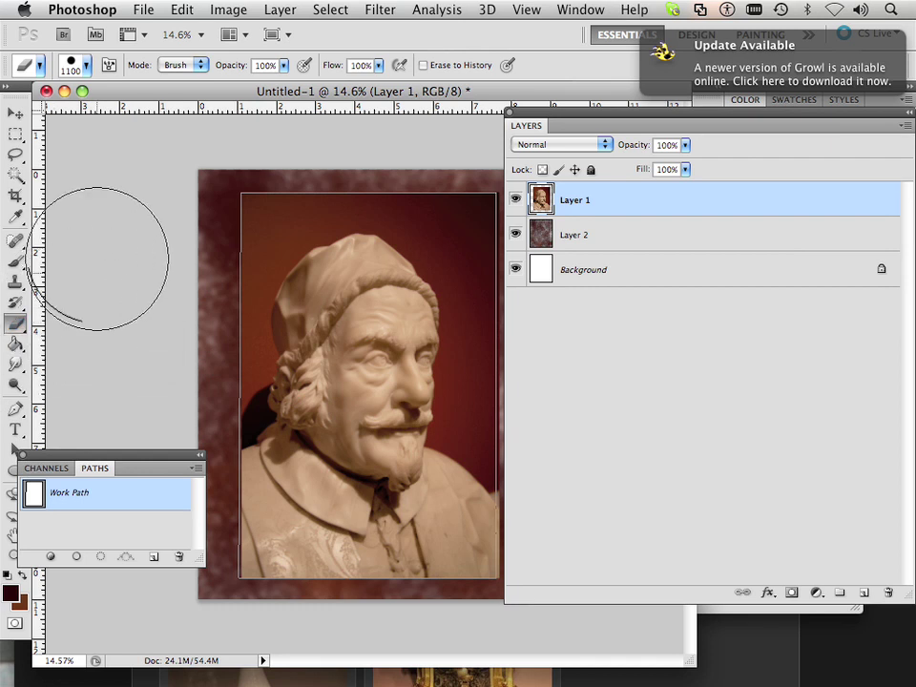
click(87, 68)
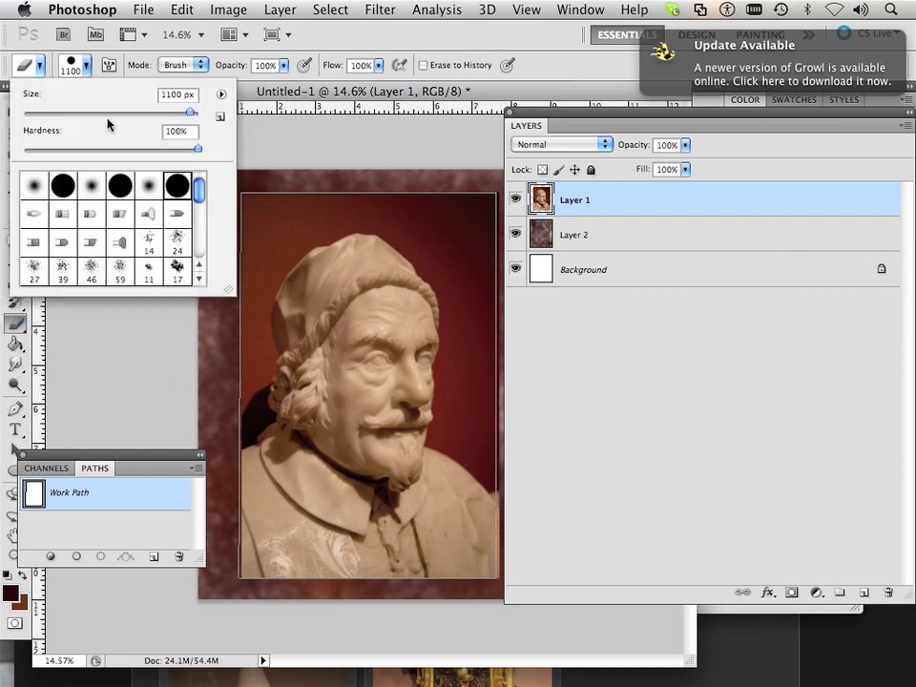
drag(202, 195, 212, 260)
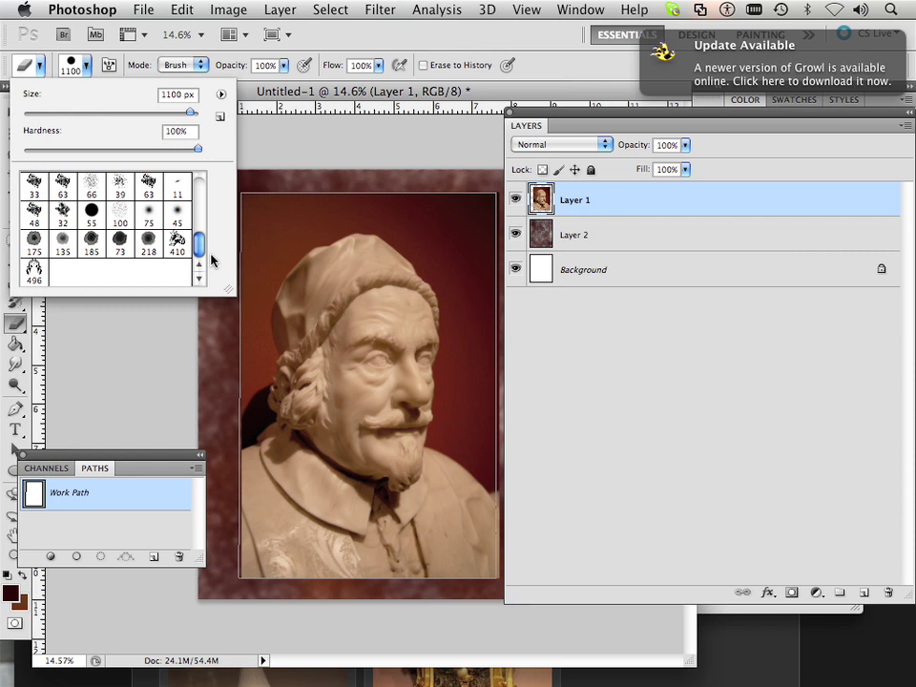
click(177, 241)
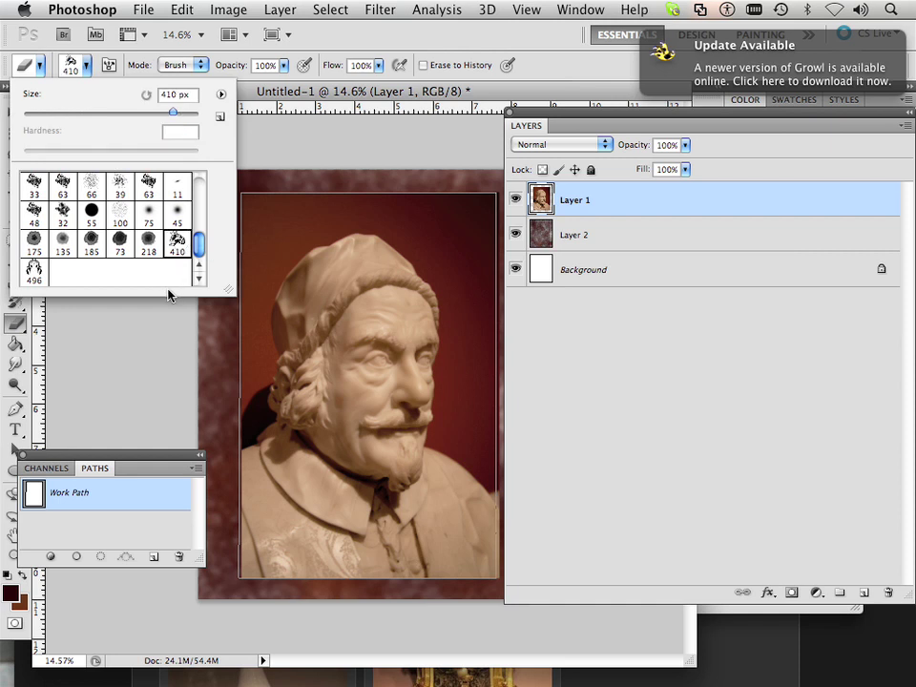
click(33, 272)
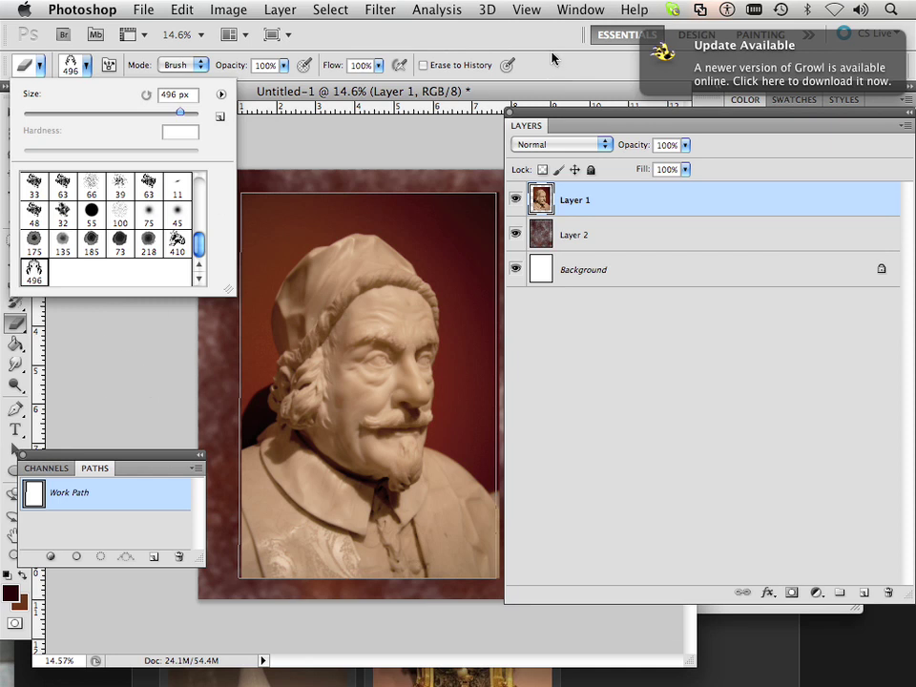
click(575, 13)
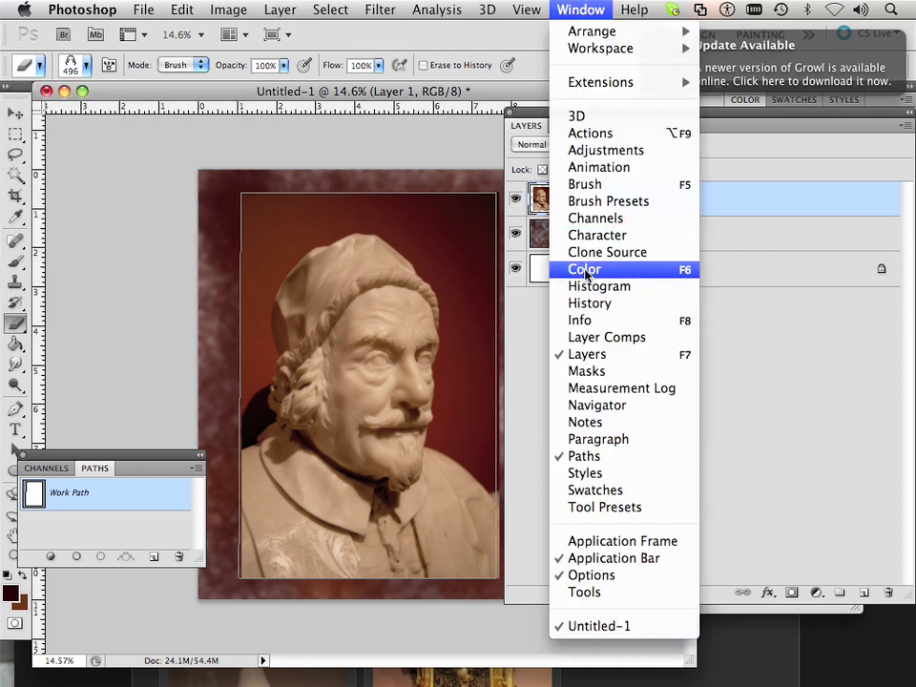
Step: In the Brush panel, enable Shape Dynamics with 100% Angle Jitter
click(593, 186)
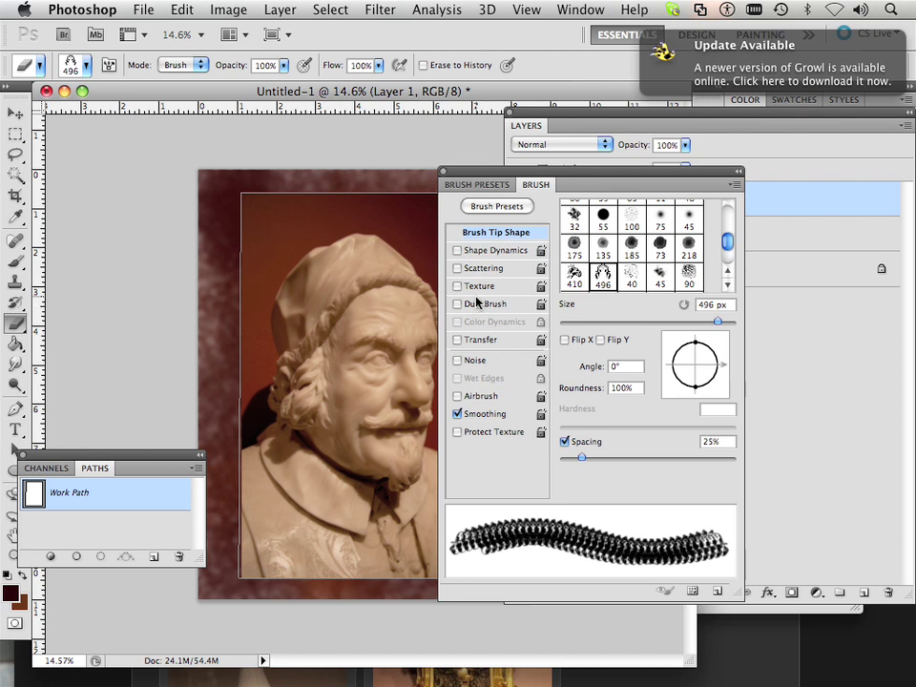
click(495, 251)
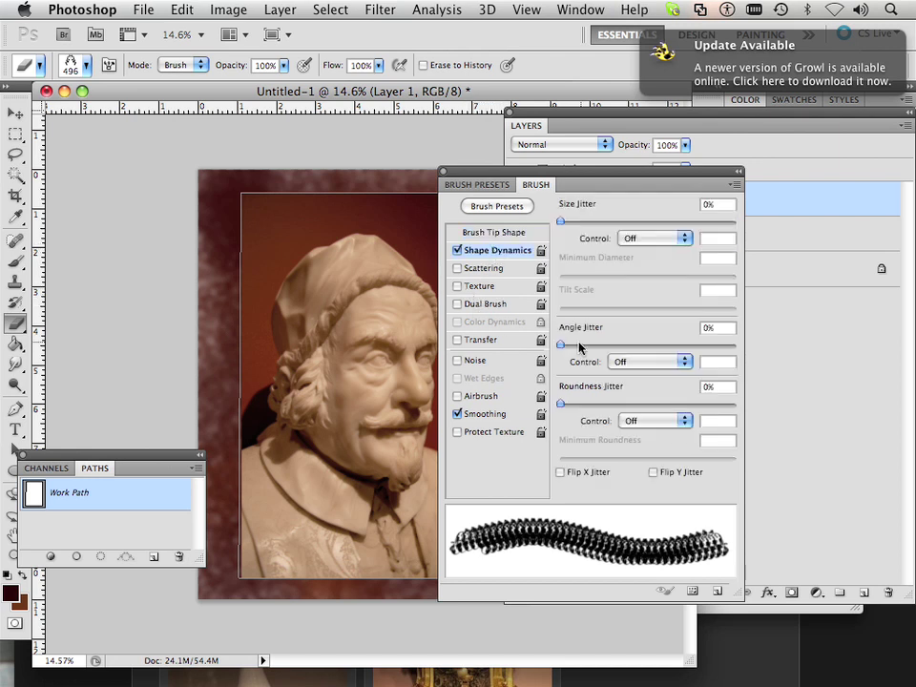
drag(574, 346, 748, 359)
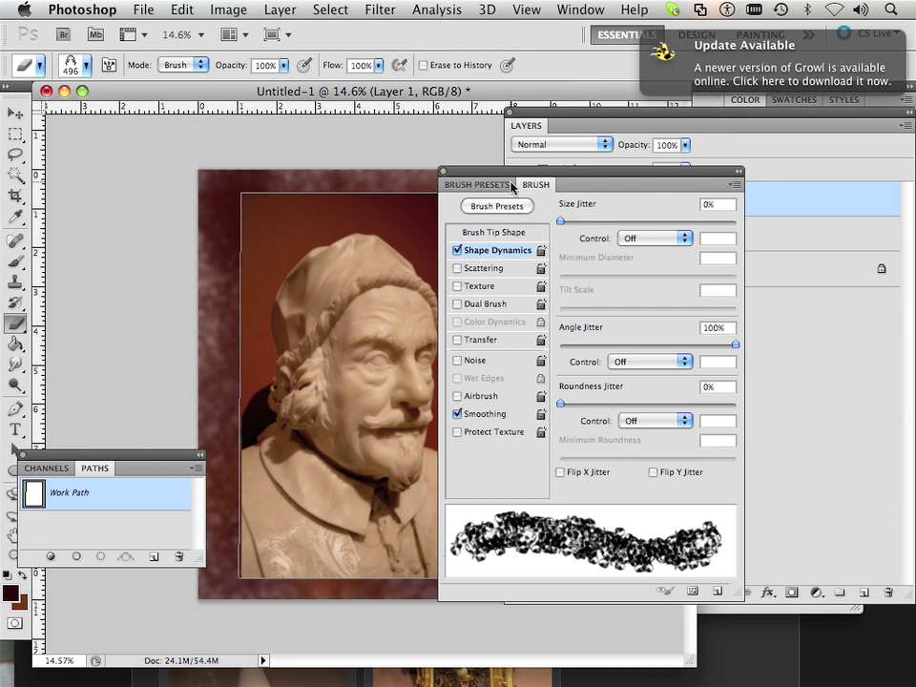
drag(503, 179, 674, 337)
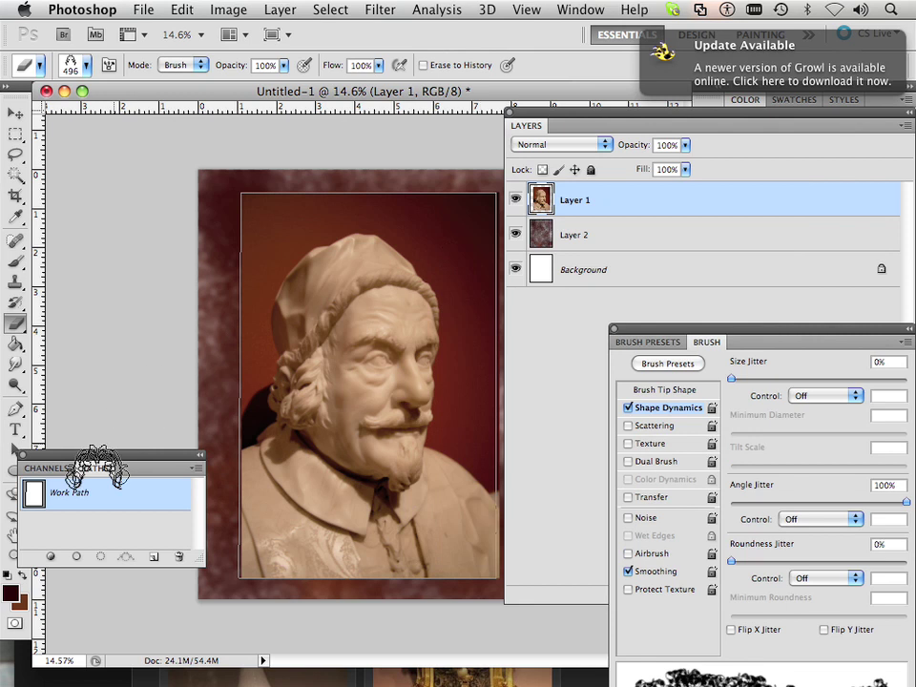
Step: Stroke the work path with the ornamental eraser, then touch up the border left of the hair
click(76, 557)
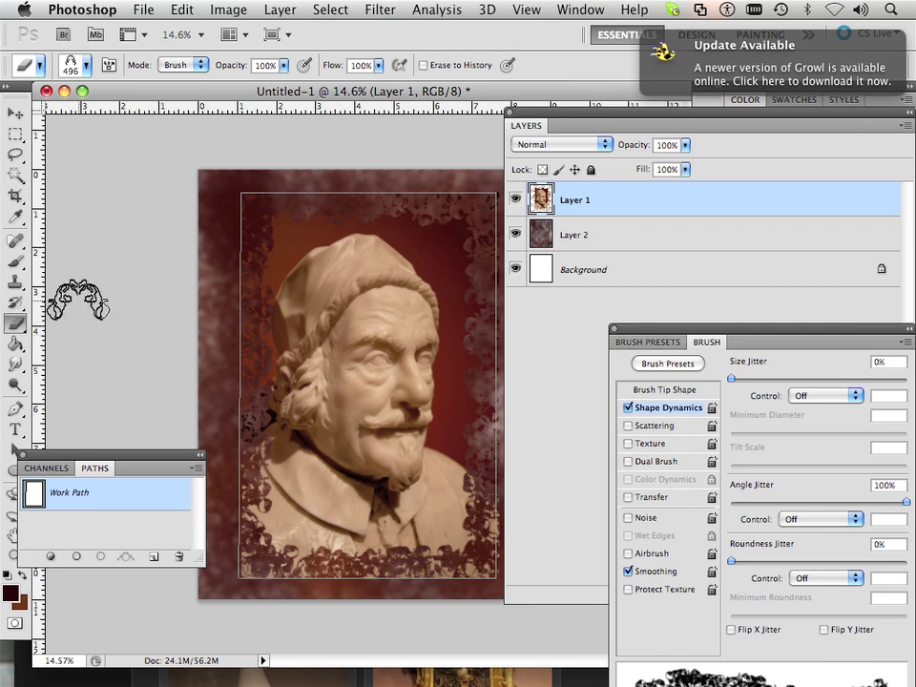
click(272, 422)
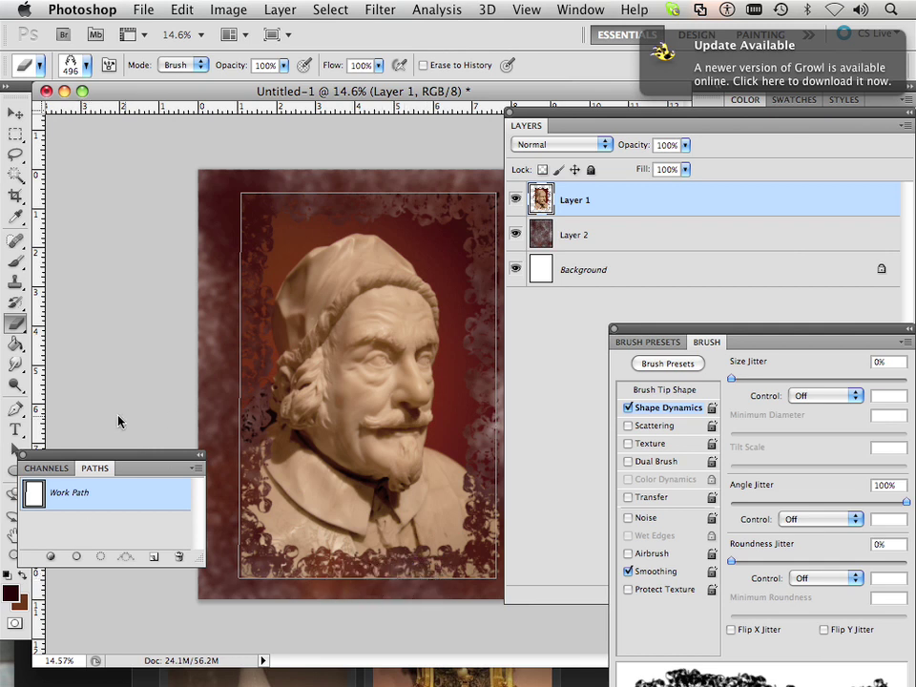
Step: Stroke the work path with a 700 px Blur tool to soften the lacy border
click(17, 365)
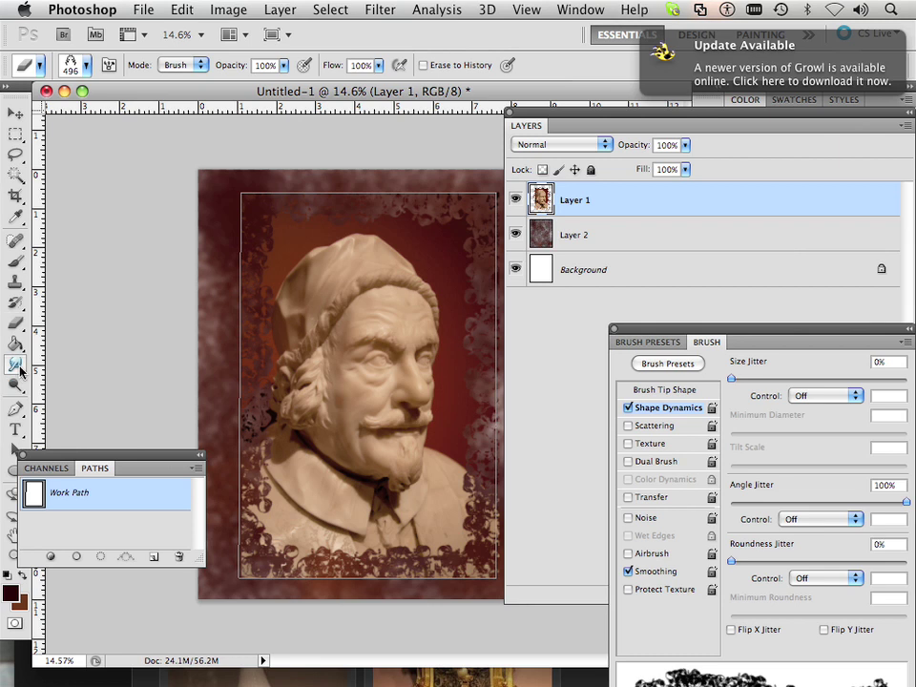
drag(21, 372, 60, 360)
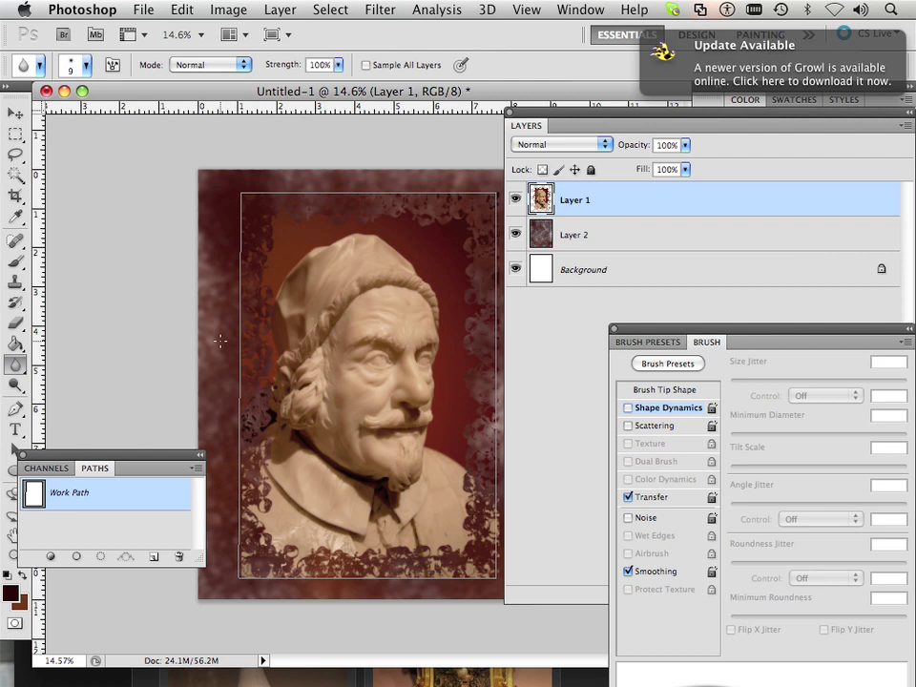
key(bracketright)
key(bracketright)
key(bracketright)
key(bracketright)
key(bracketright)
key(bracketright)
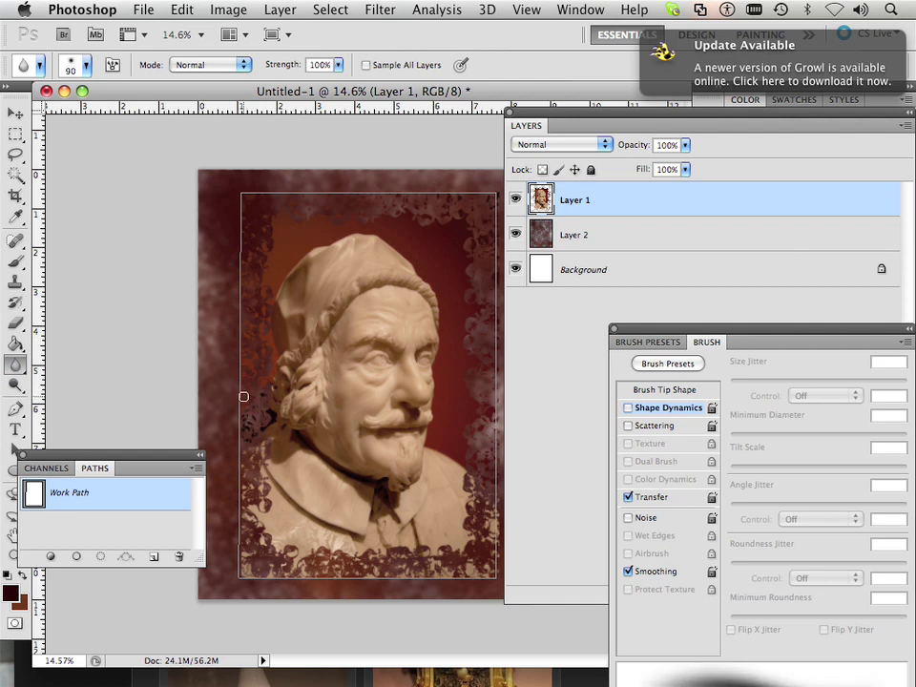
key(bracketright)
key(bracketright)
key(bracketright)
key(bracketright)
key(bracketright)
key(bracketright)
key(bracketright)
key(bracketright)
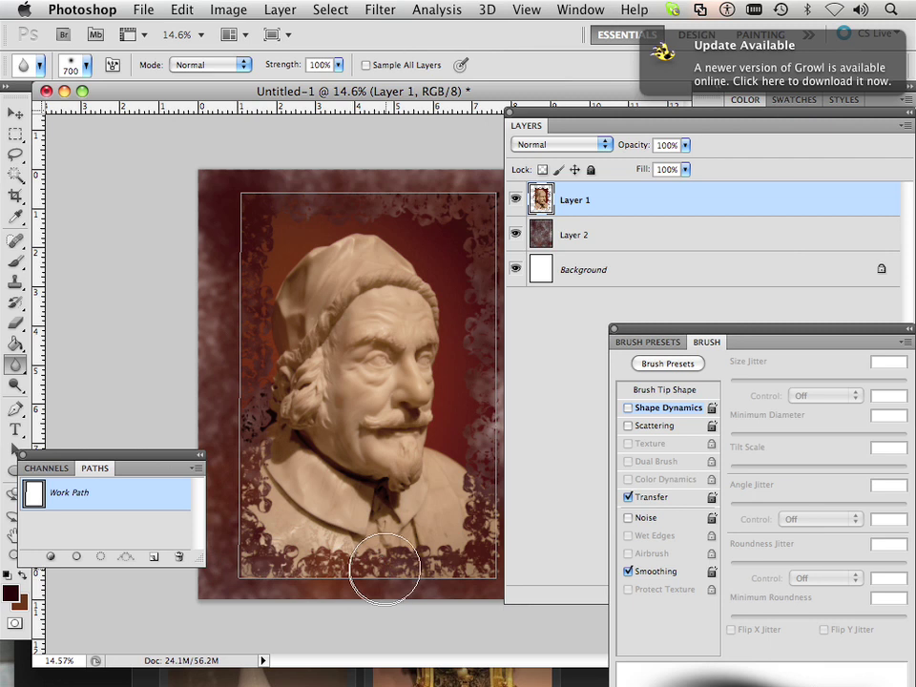
click(74, 559)
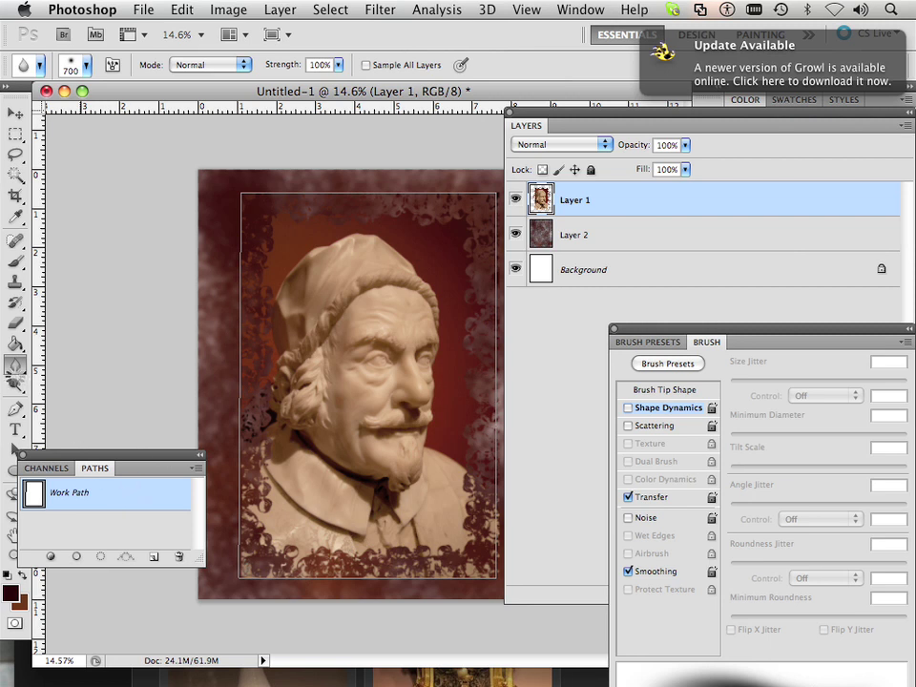
click(86, 67)
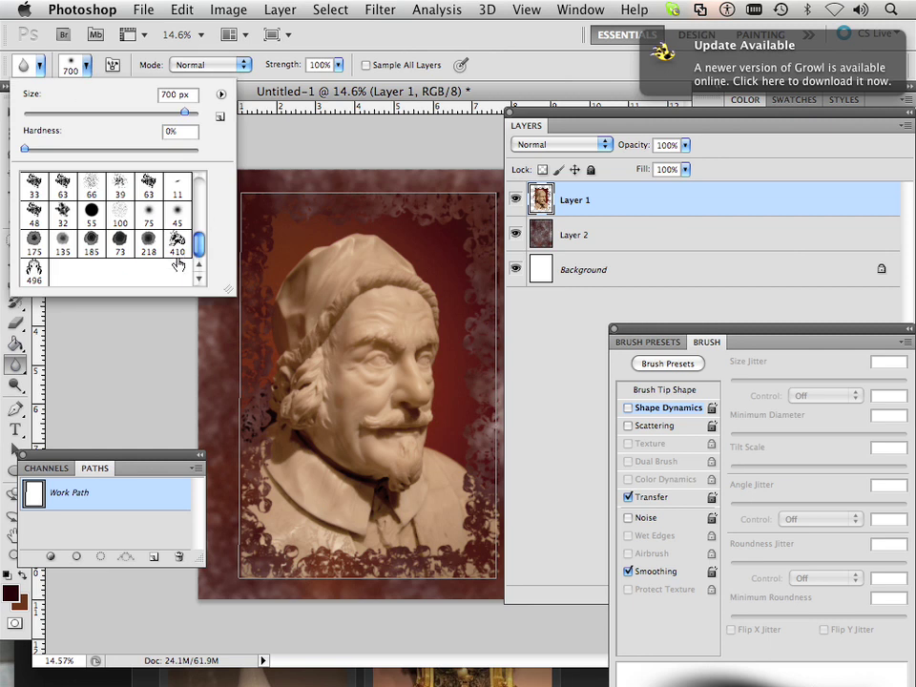
click(102, 387)
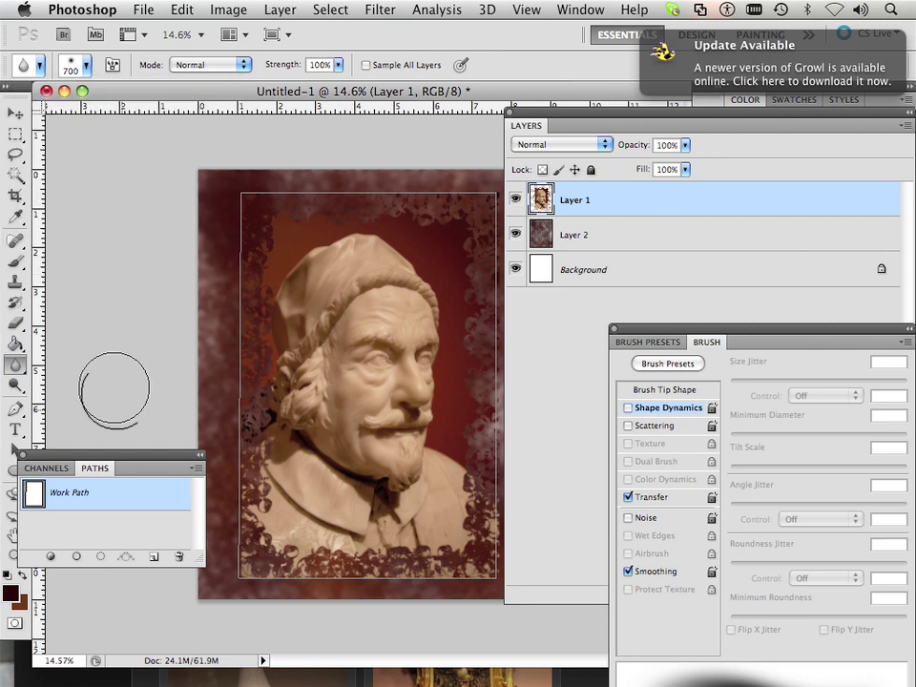
Step: Switch to the Brush tool, keeping the 414 px ornamental tip
click(17, 262)
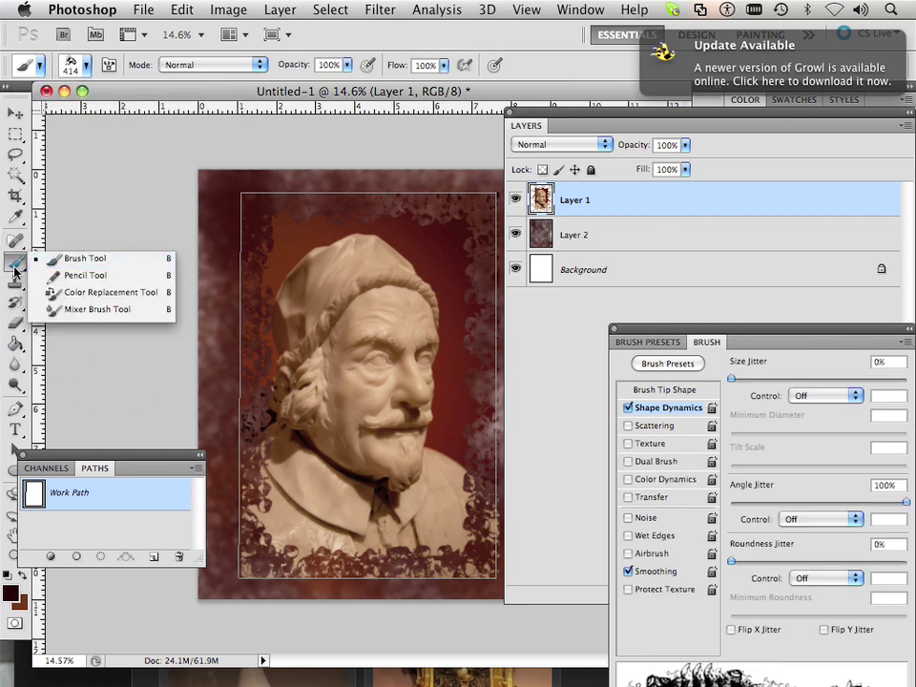
click(60, 142)
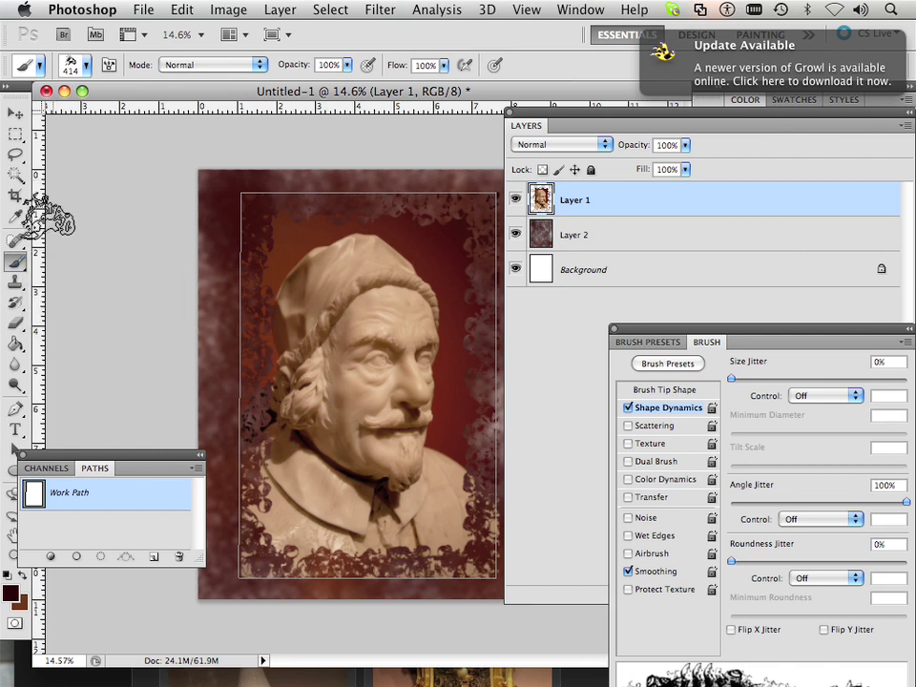